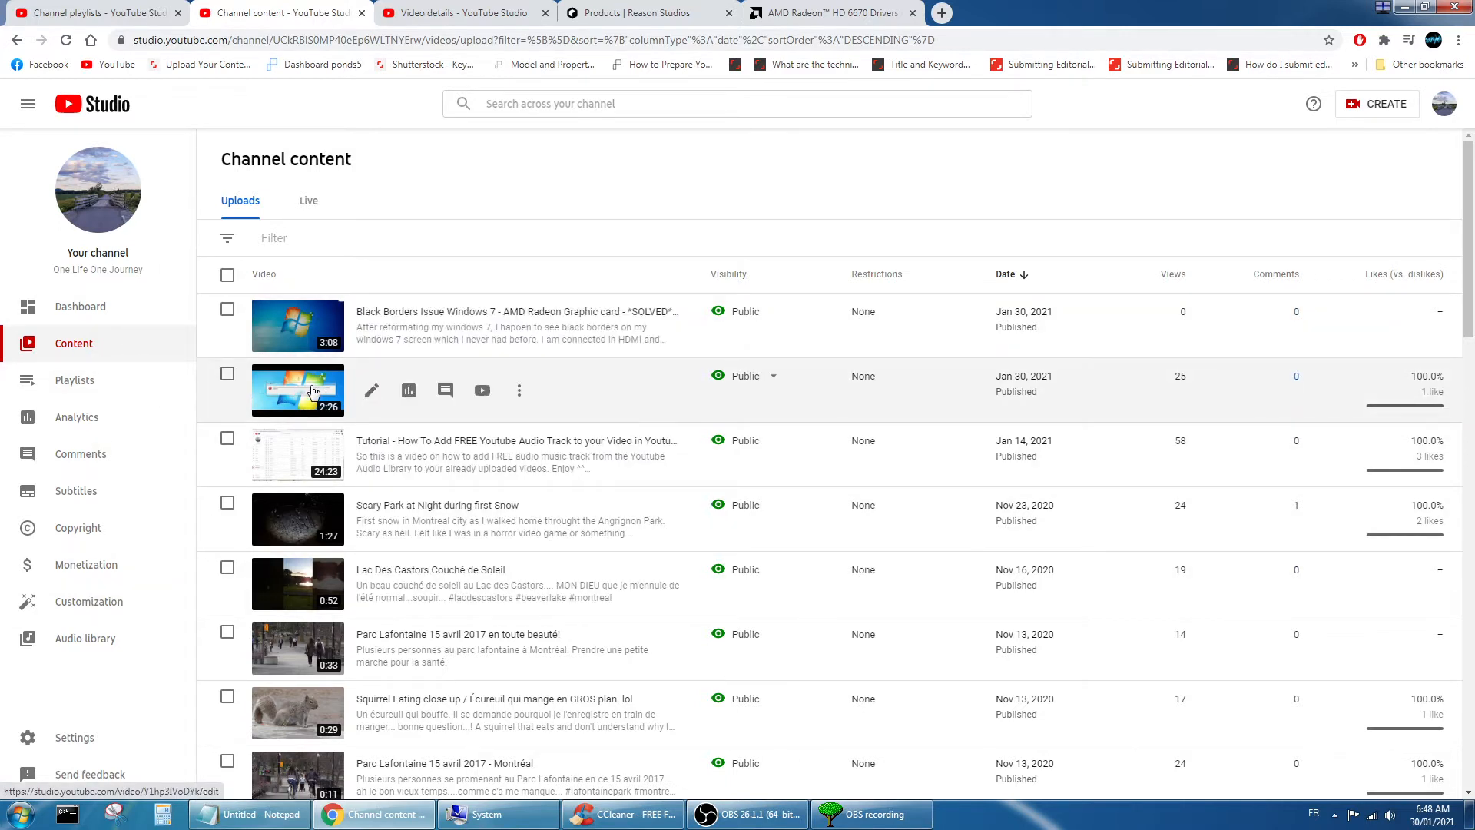
- Open the Reason installation error video in the editor and trim its start to about 0:07 and its end to about 2:18
{"action": "left_click", "coordinate": [372, 392]}
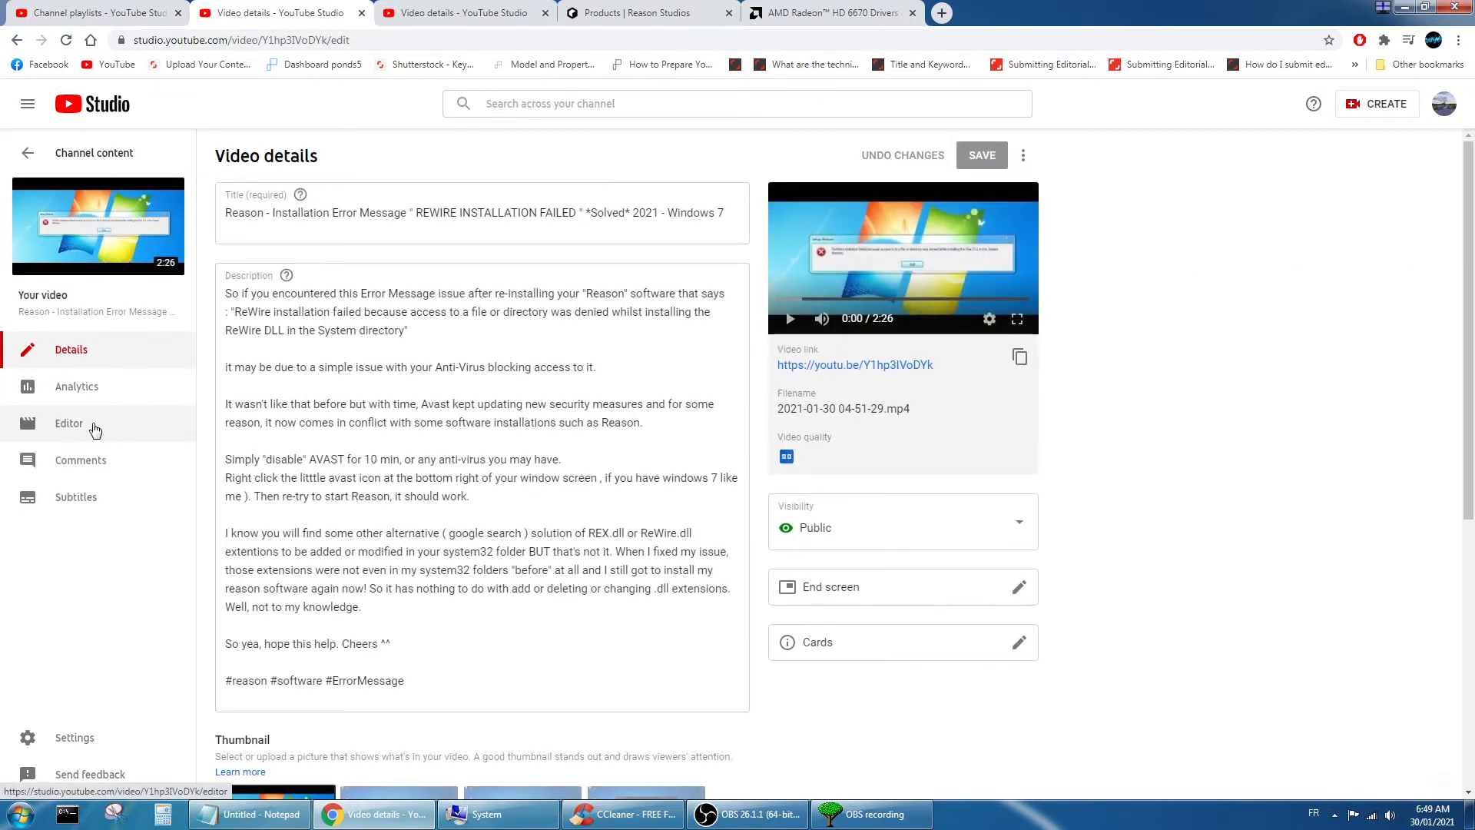
{"action": "left_click", "coordinate": [94, 430]}
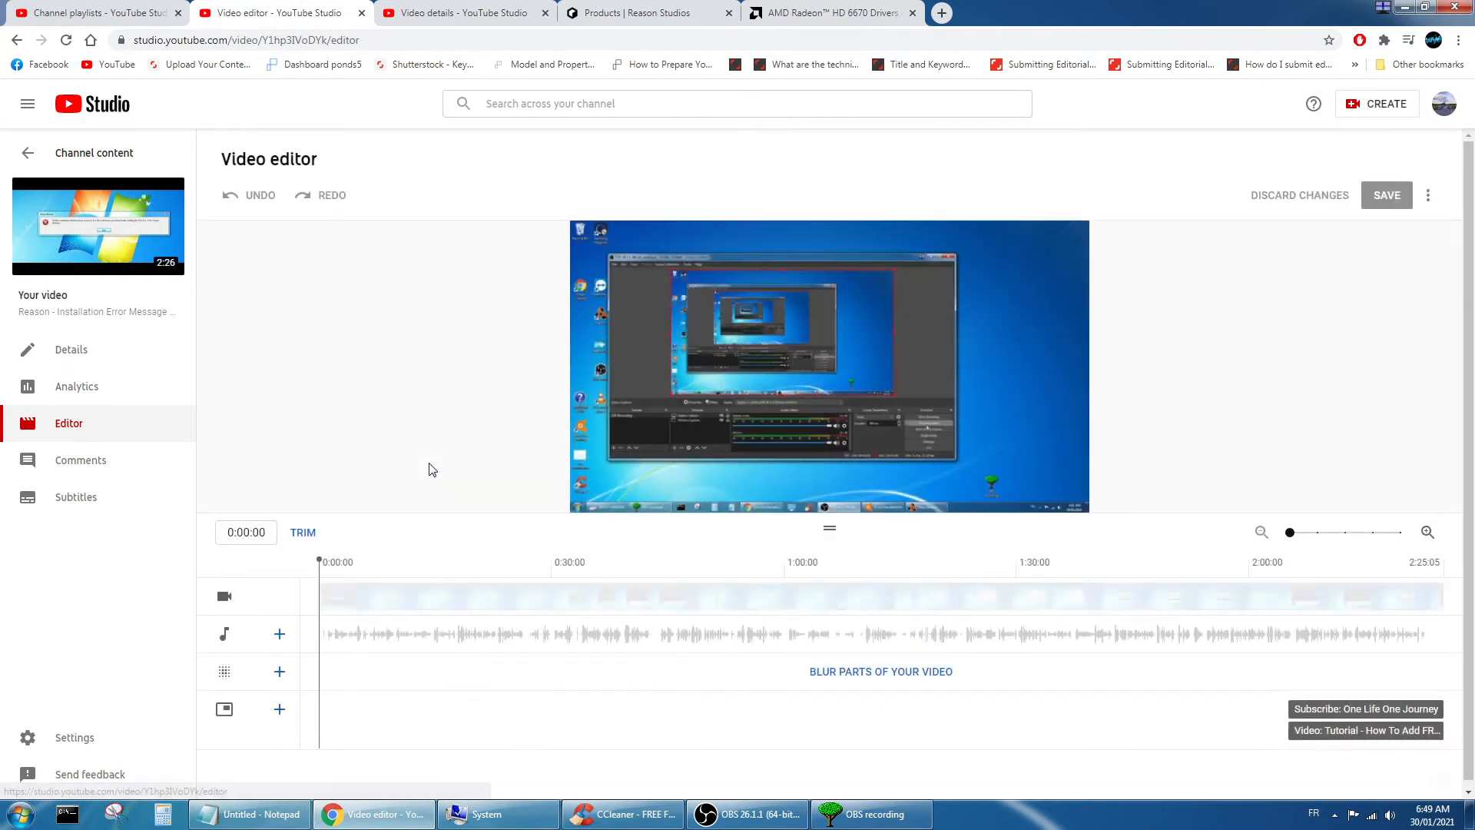
{"action": "left_click", "coordinate": [304, 533]}
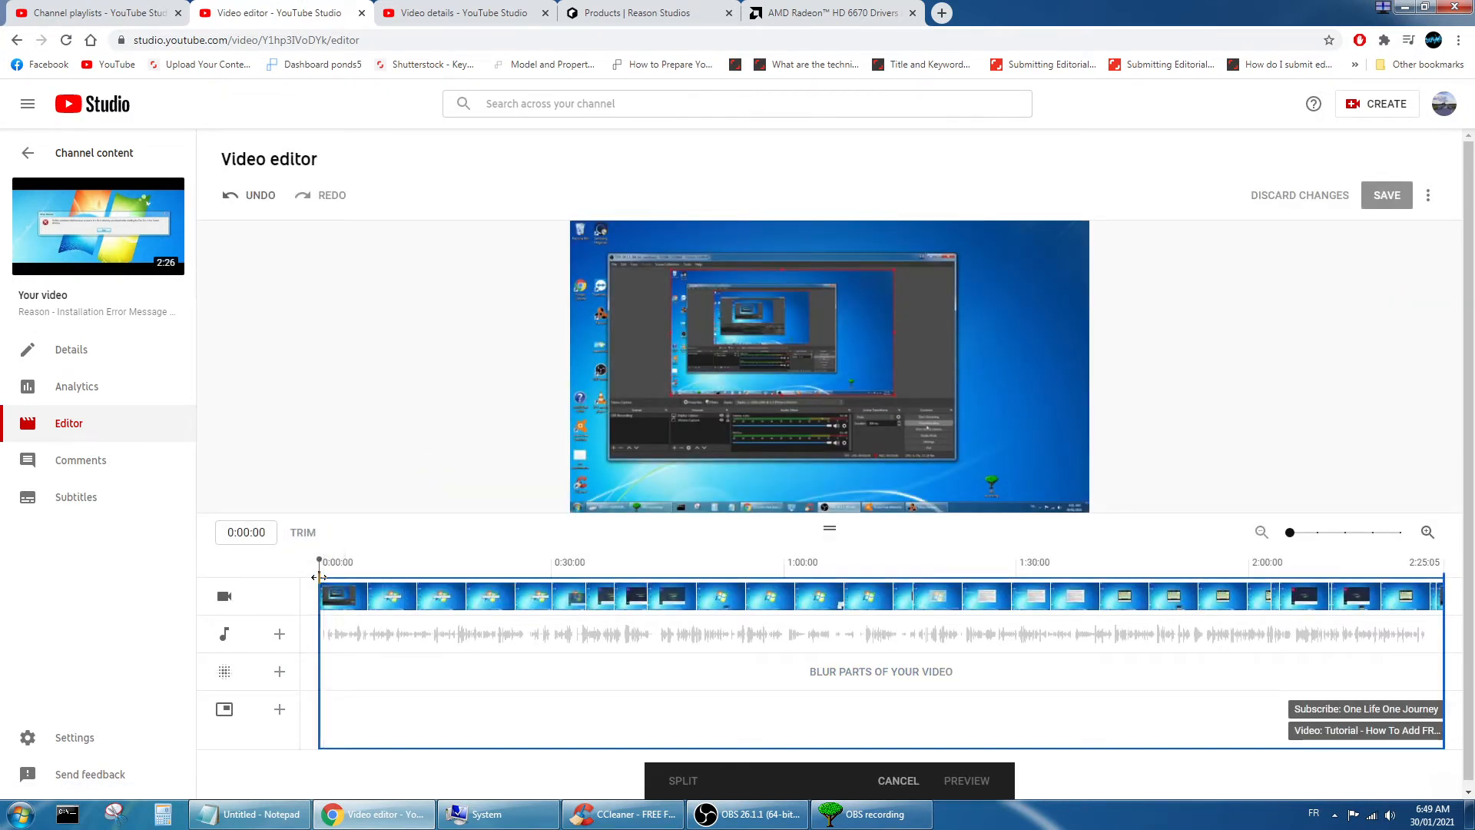
{"action": "left_click", "coordinate": [605, 595]}
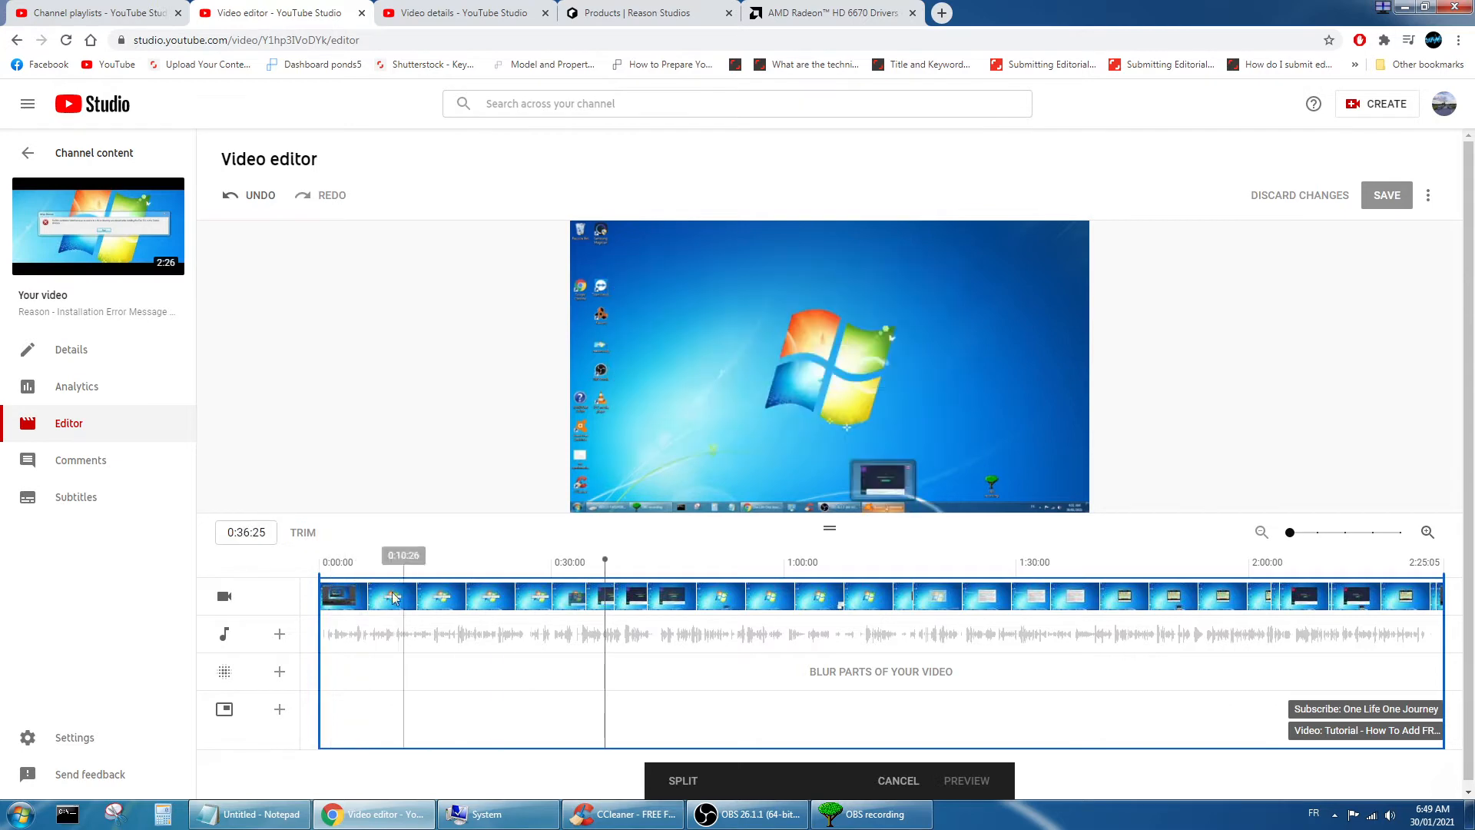
{"action": "left_click_drag", "start_coordinate": [319, 592], "coordinate": [374, 595]}
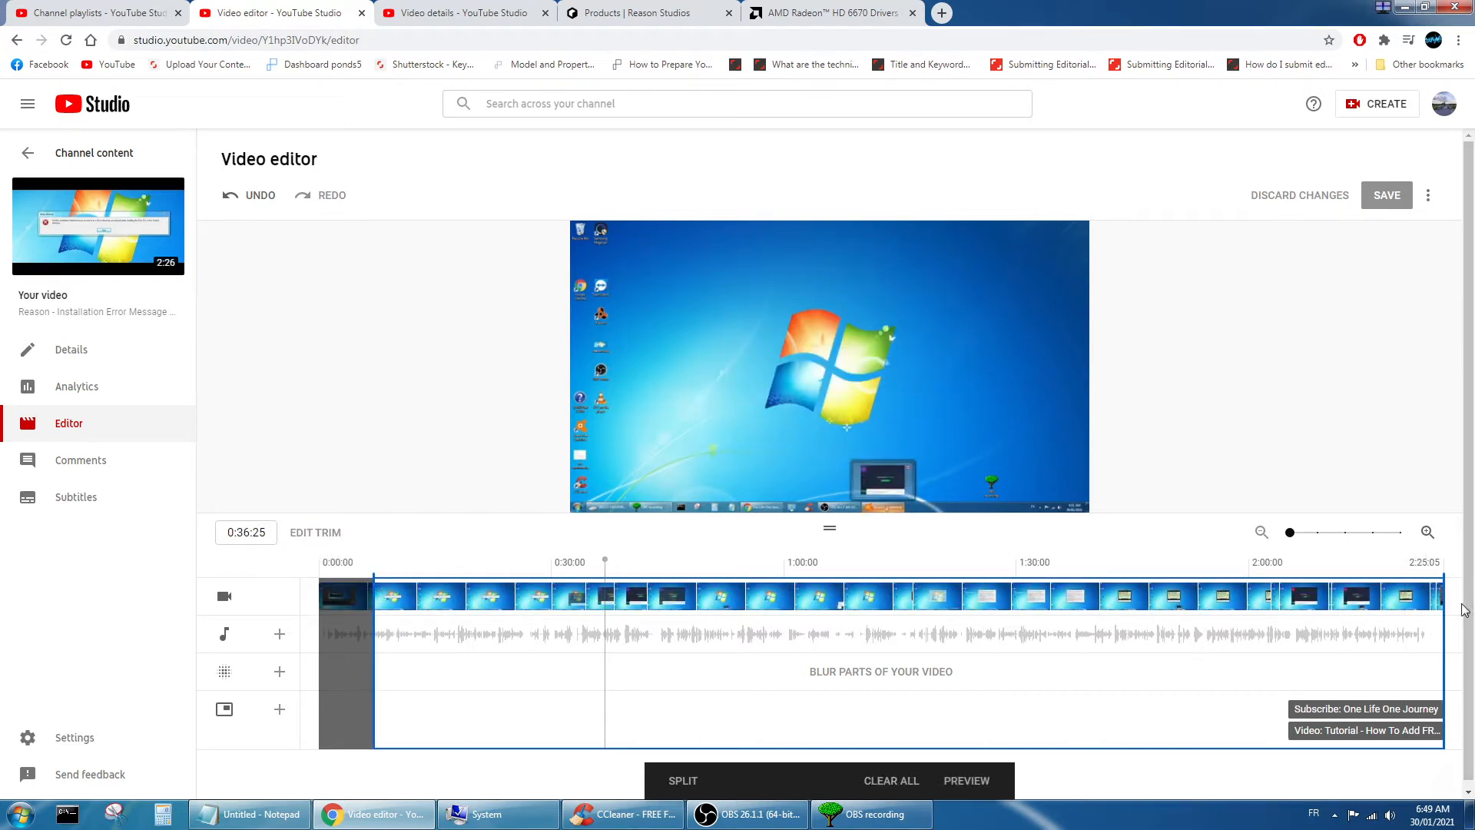
{"action": "left_click_drag", "start_coordinate": [1443, 602], "coordinate": [1386, 599]}
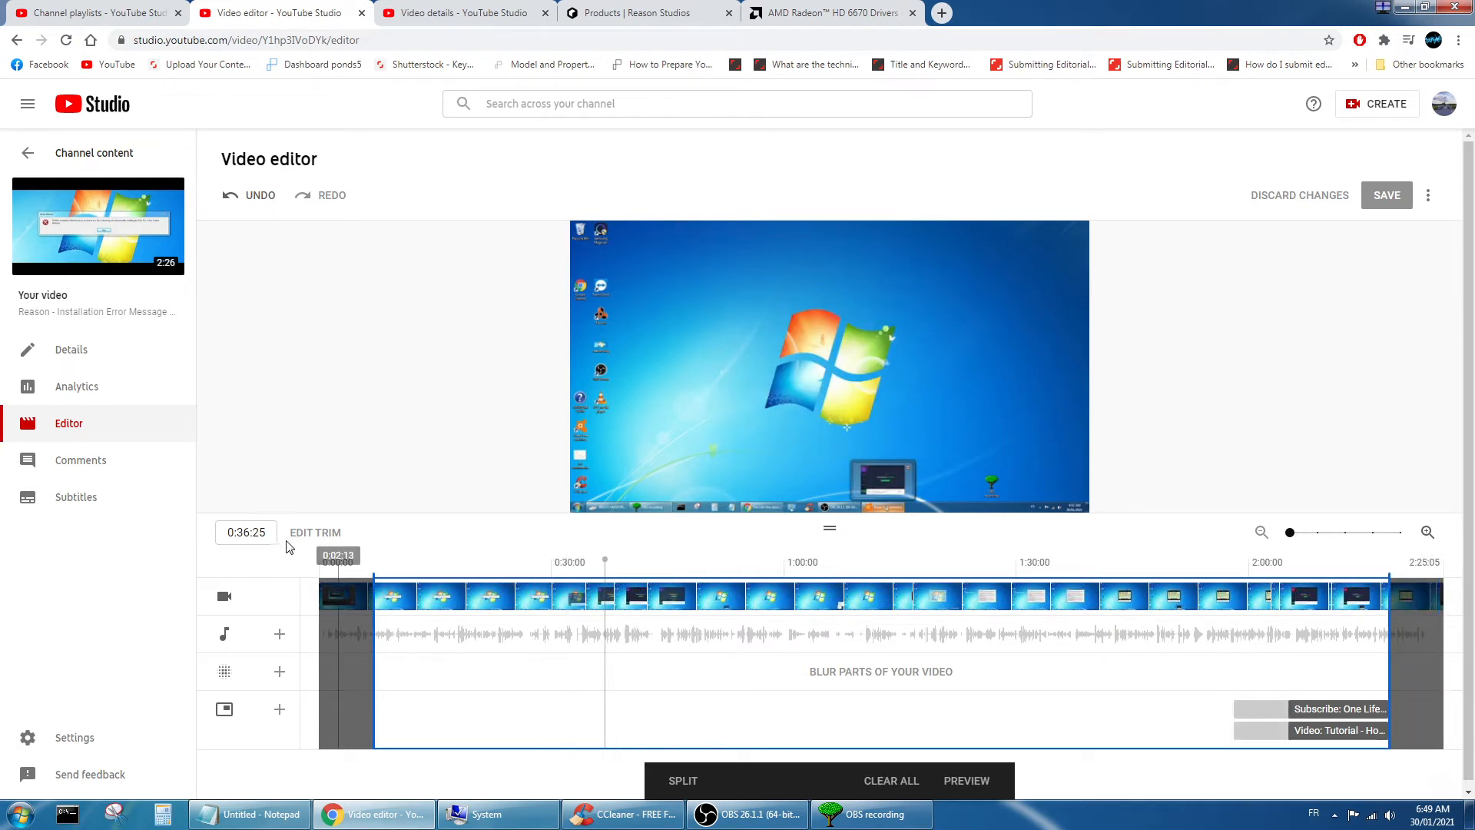
- Split the video at 0:51:06 and cut out the section from about 0:50 to 0:58
{"action": "left_click_drag", "start_coordinate": [612, 569], "coordinate": [850, 568]}
{"action": "left_click", "coordinate": [717, 567]}
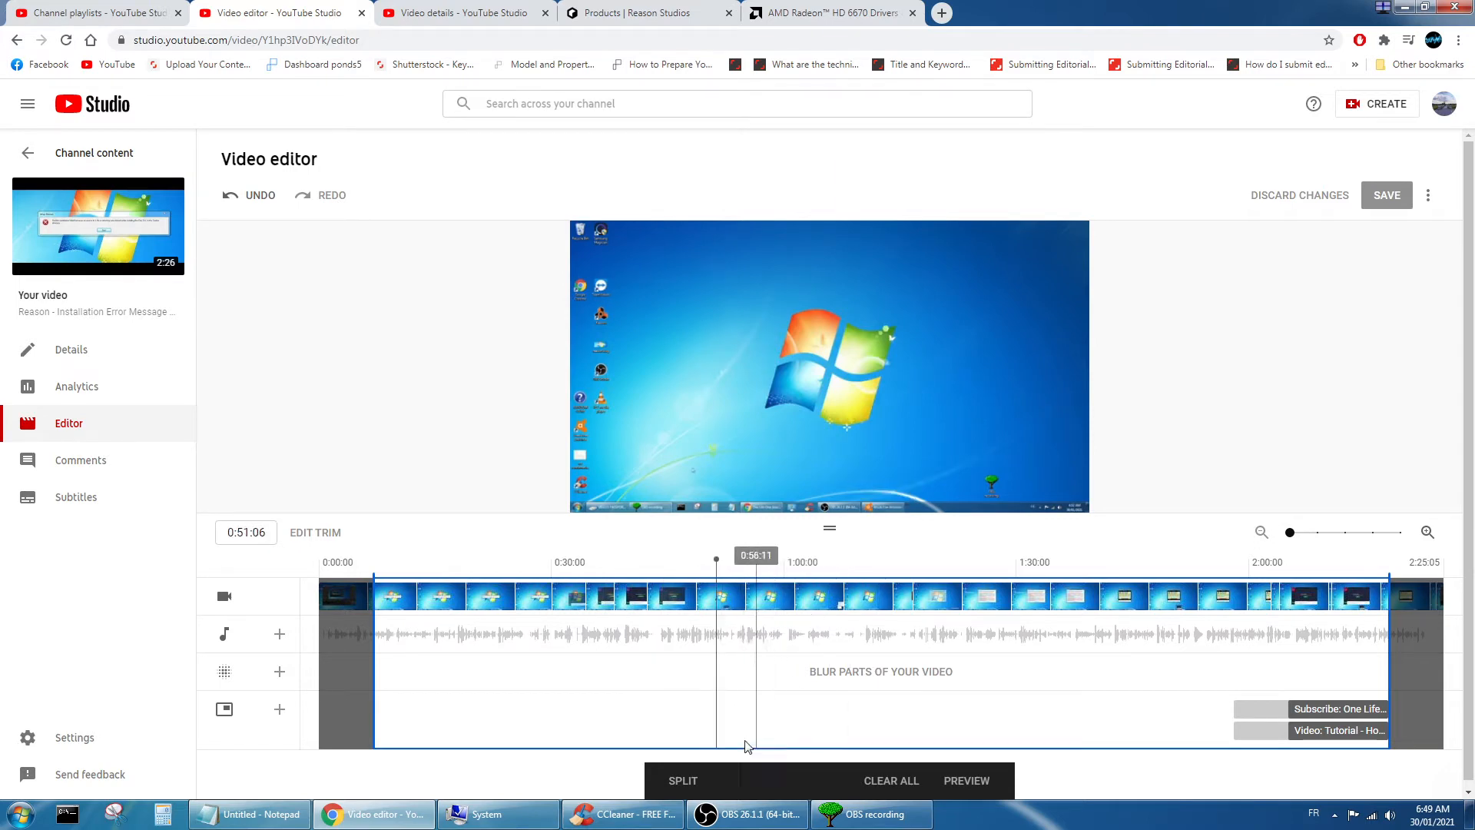
{"action": "left_click", "coordinate": [694, 779]}
{"action": "mouse_move", "coordinate": [717, 601]}
{"action": "left_mouse_down"}
{"action": "mouse_move", "coordinate": [769, 602]}
{"action": "mouse_move", "coordinate": [705, 601]}
{"action": "left_mouse_up"}
- Split the video at 0:26:16 and 1:20:14, cutting out about 0:25 to 0:31 and about 1:18 to 1:27
{"action": "left_click", "coordinate": [525, 569]}
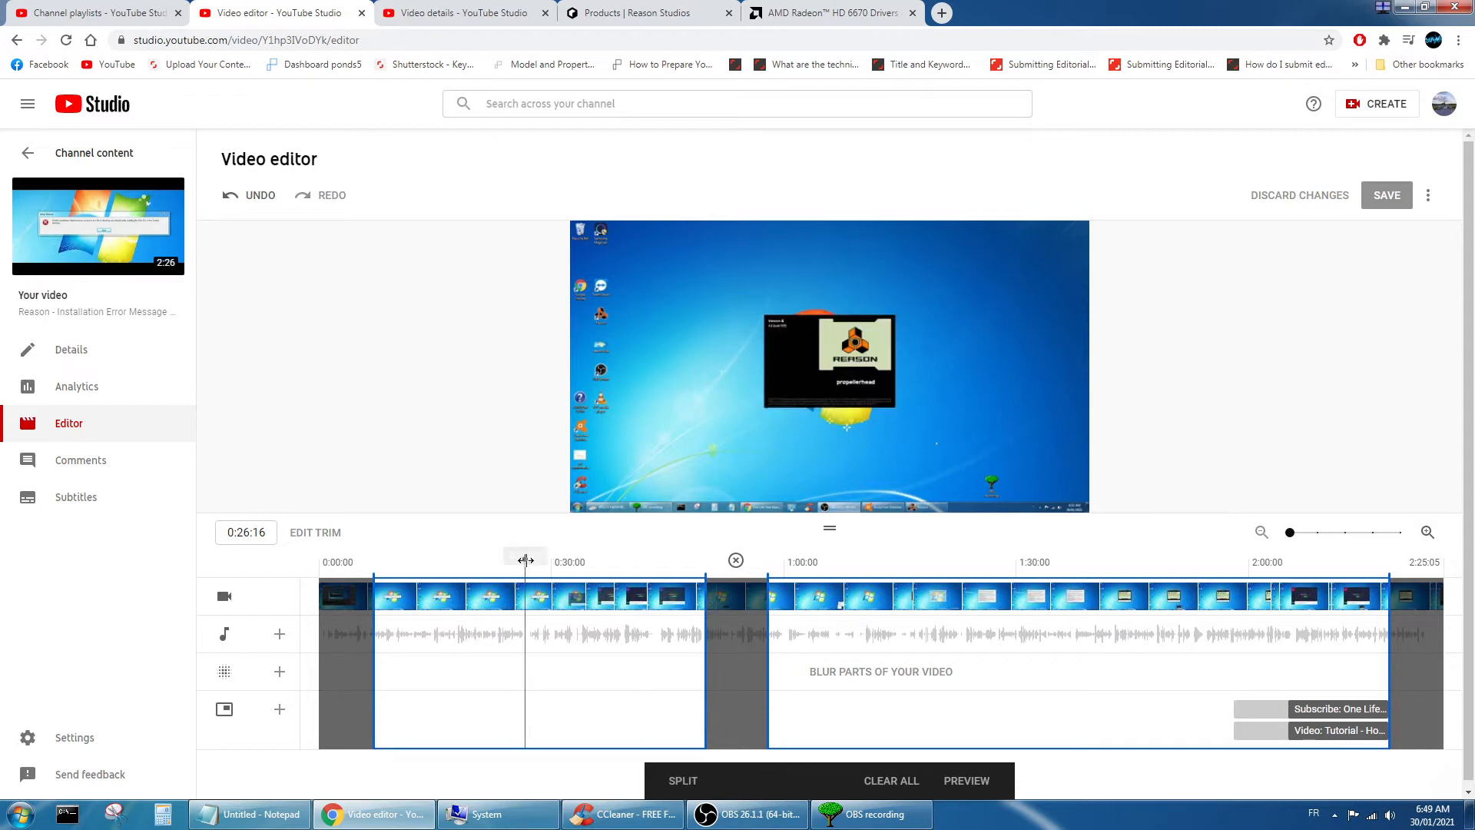
{"action": "left_click", "coordinate": [682, 777]}
{"action": "left_click_drag", "start_coordinate": [526, 601], "coordinate": [512, 630]}
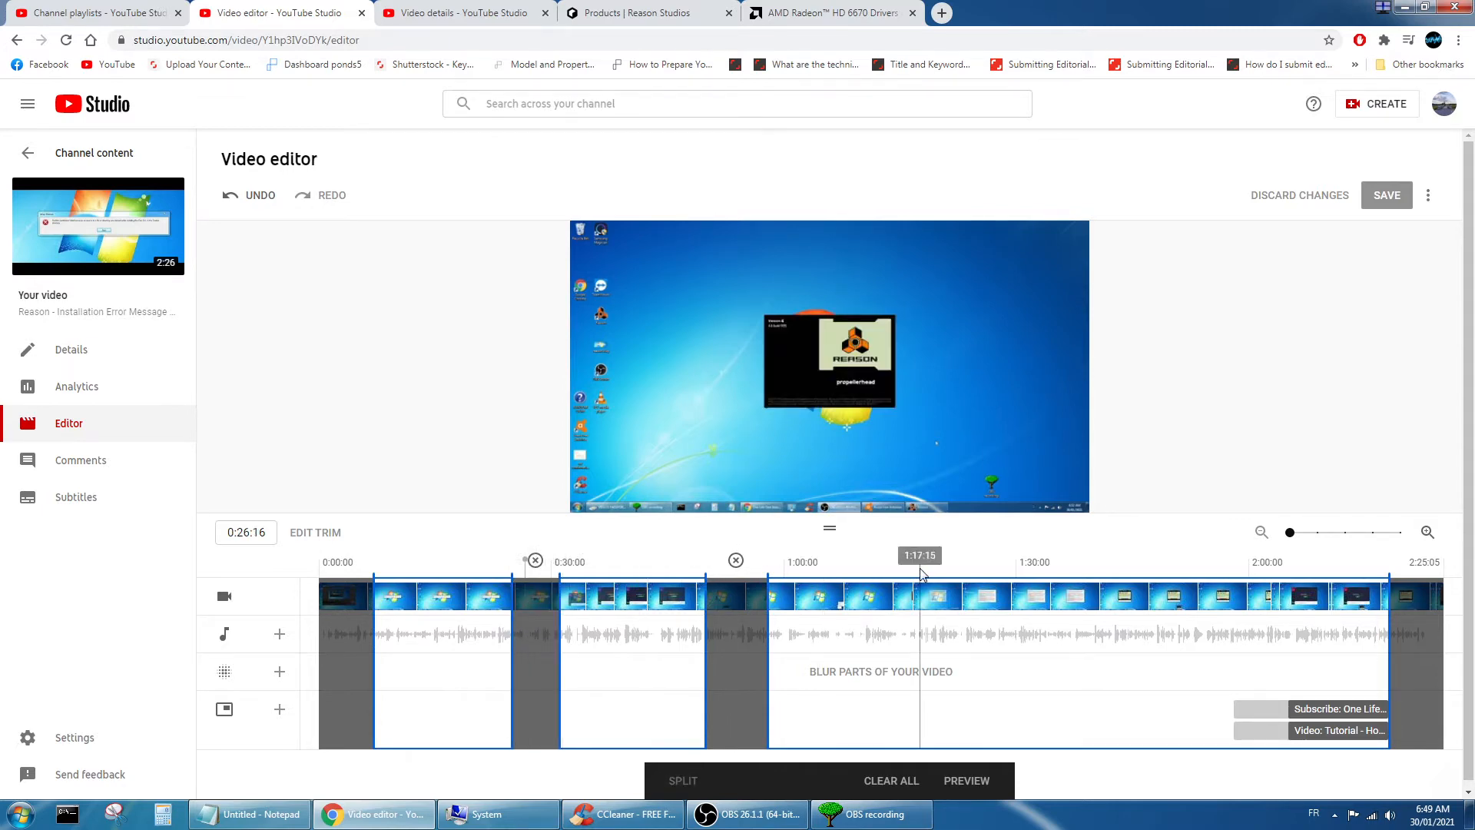
{"action": "left_click", "coordinate": [682, 780]}
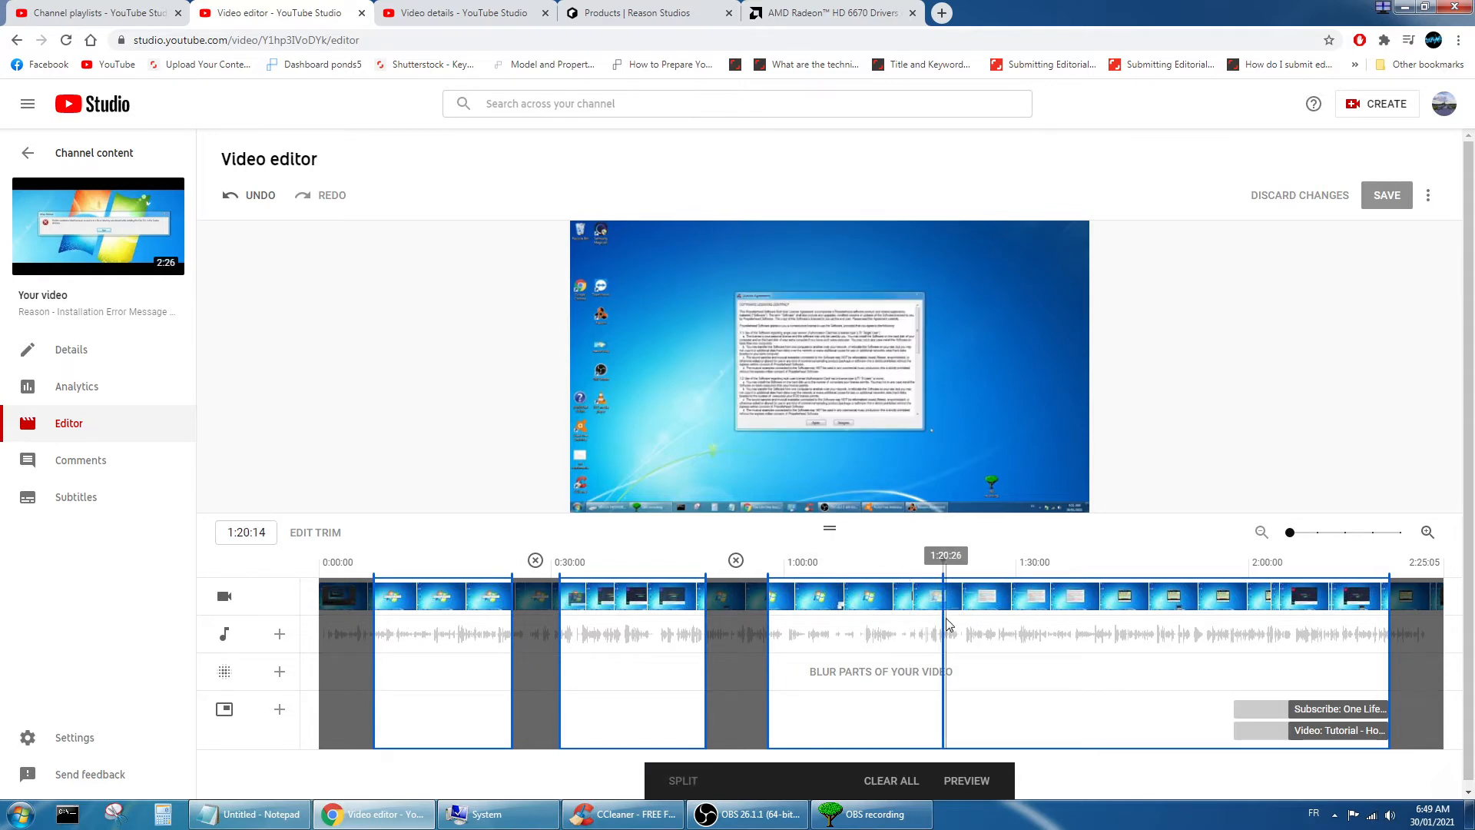
{"action": "left_click_drag", "start_coordinate": [943, 619], "coordinate": [993, 621]}
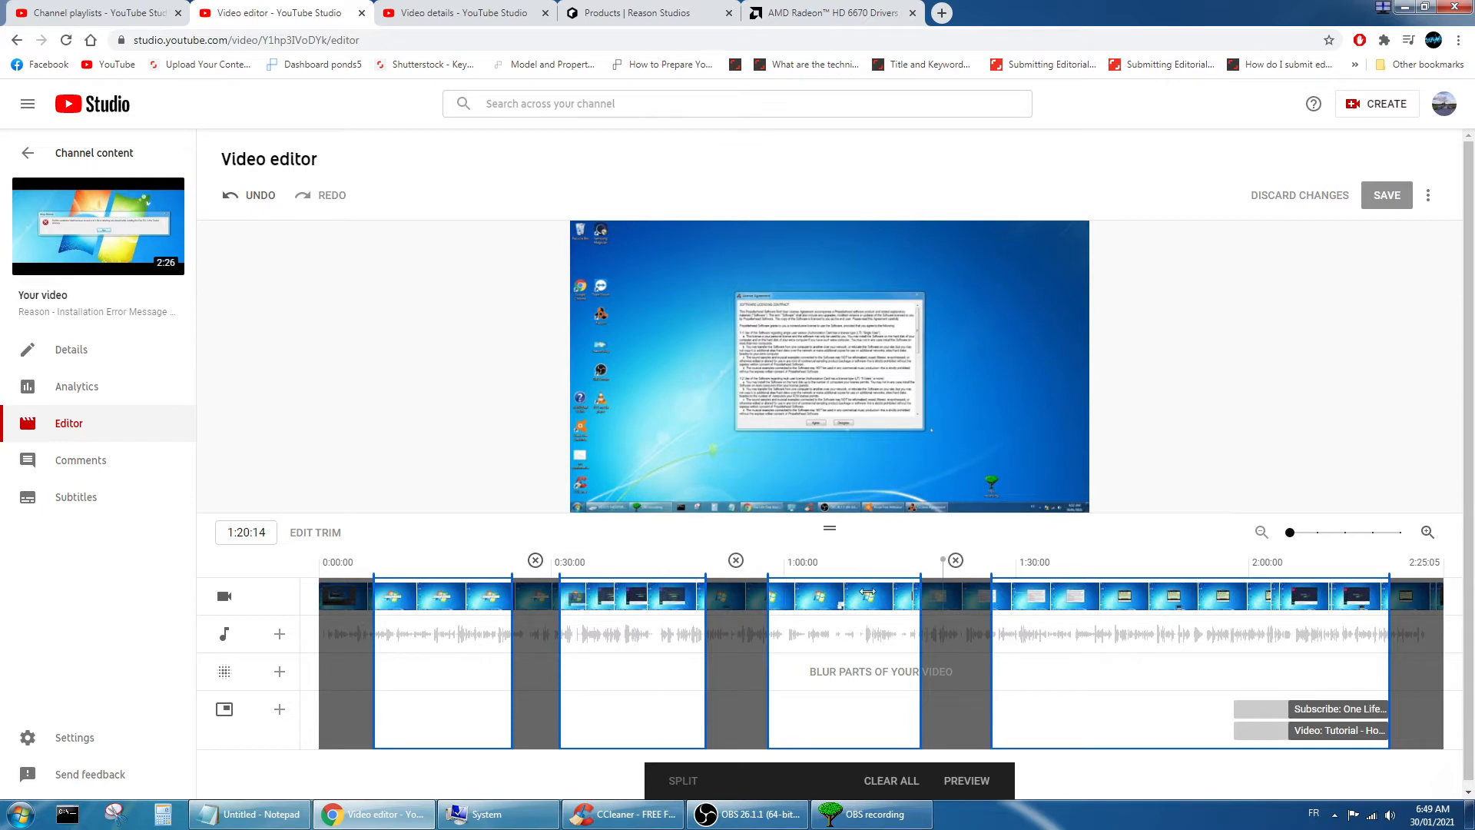
- Play the video from 0:00:00 to check how playback handles the trimmed opening
{"action": "left_click", "coordinate": [397, 569]}
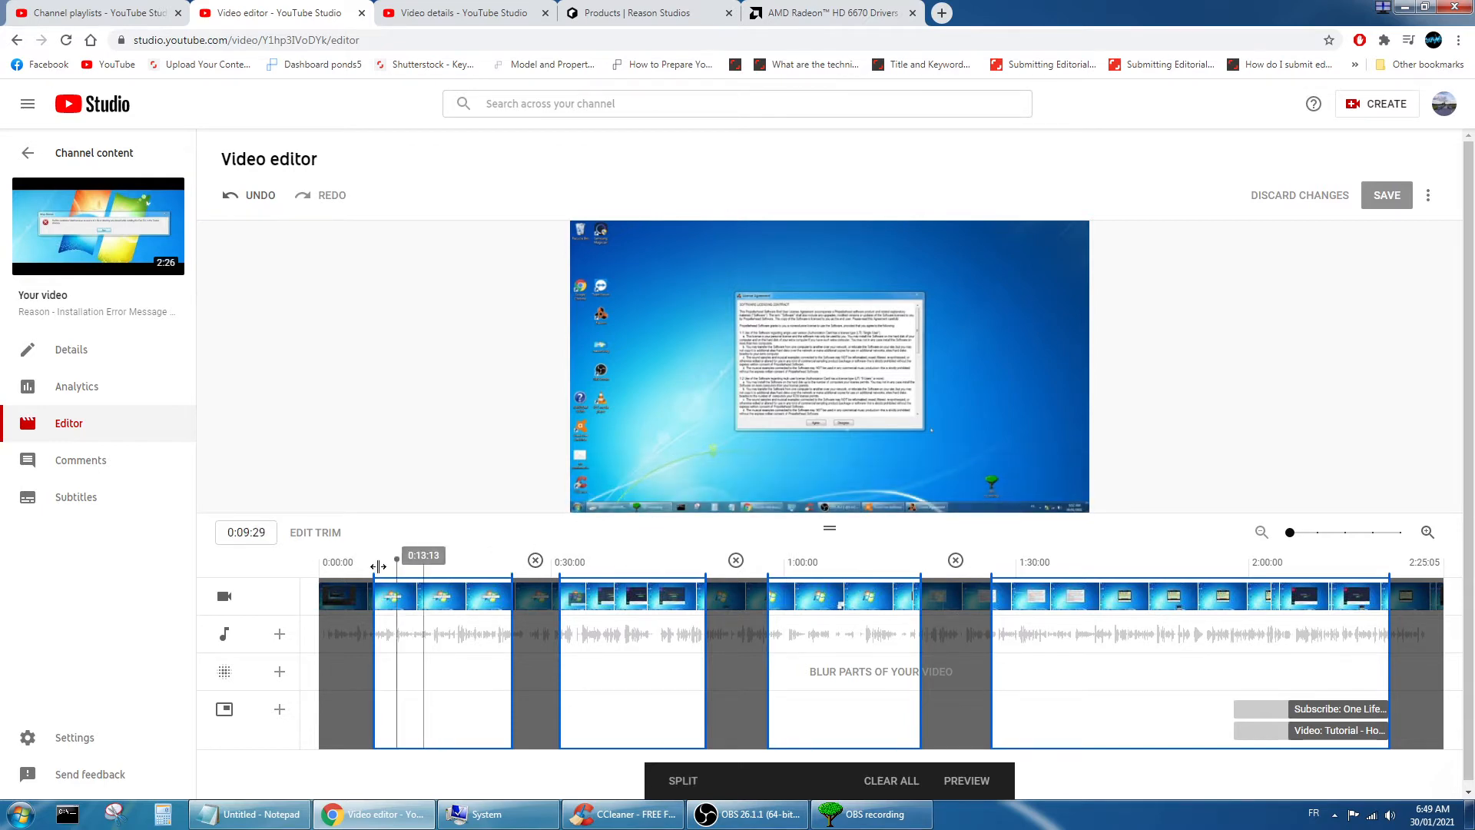
{"action": "left_click", "coordinate": [302, 569]}
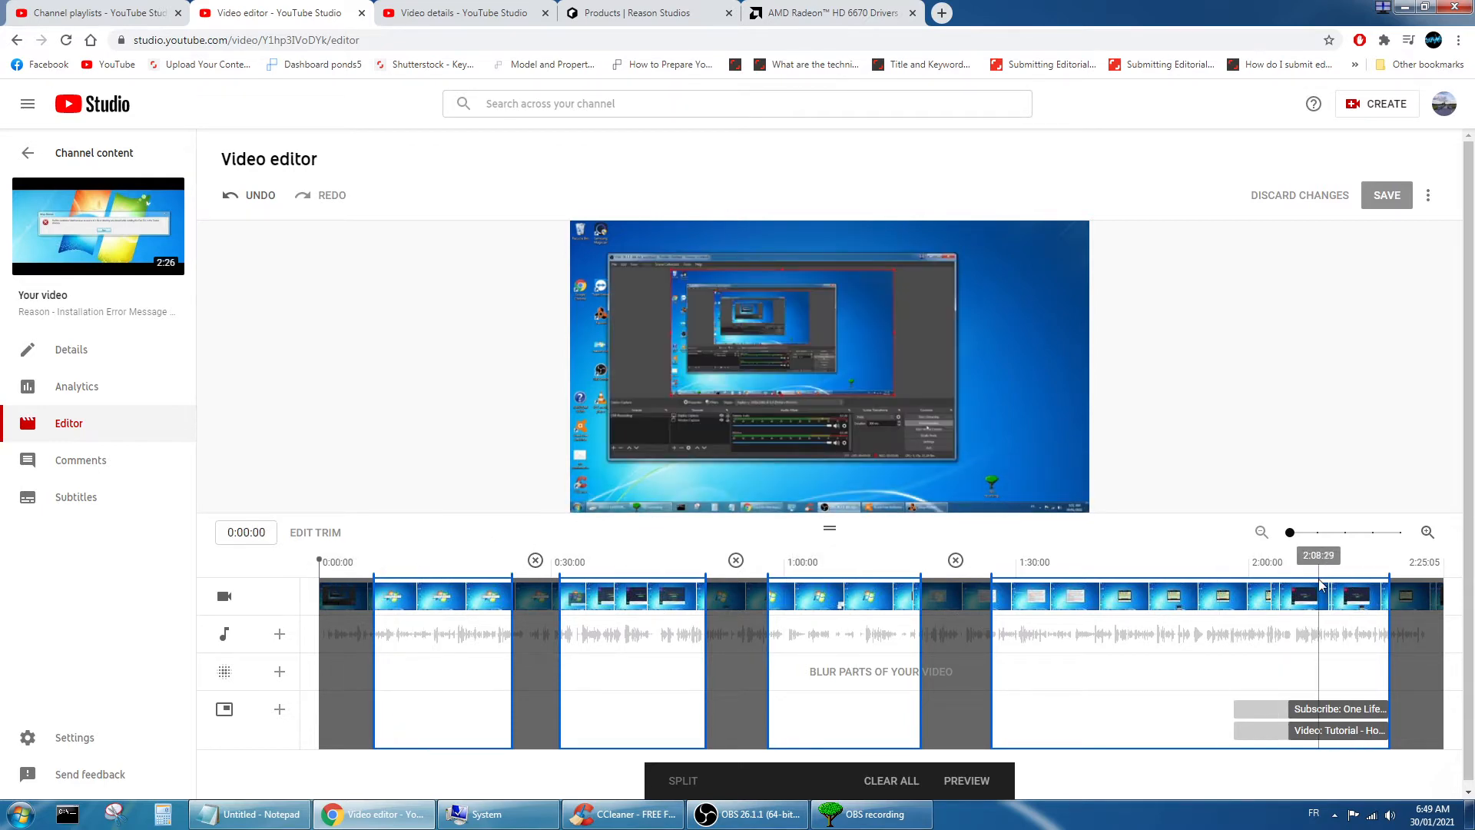
{"action": "left_click", "coordinate": [593, 498]}
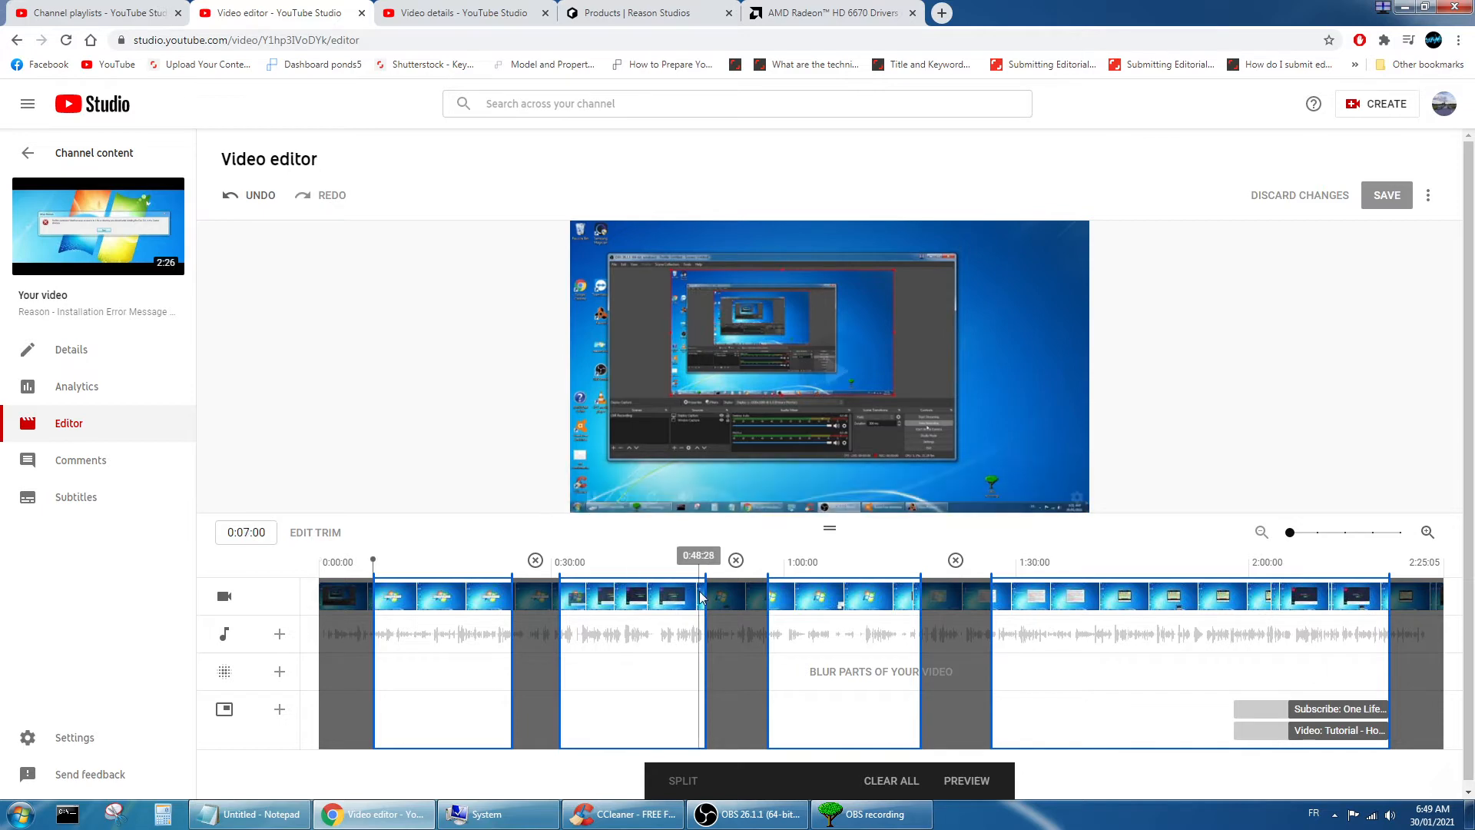
{"action": "left_click", "coordinate": [592, 509]}
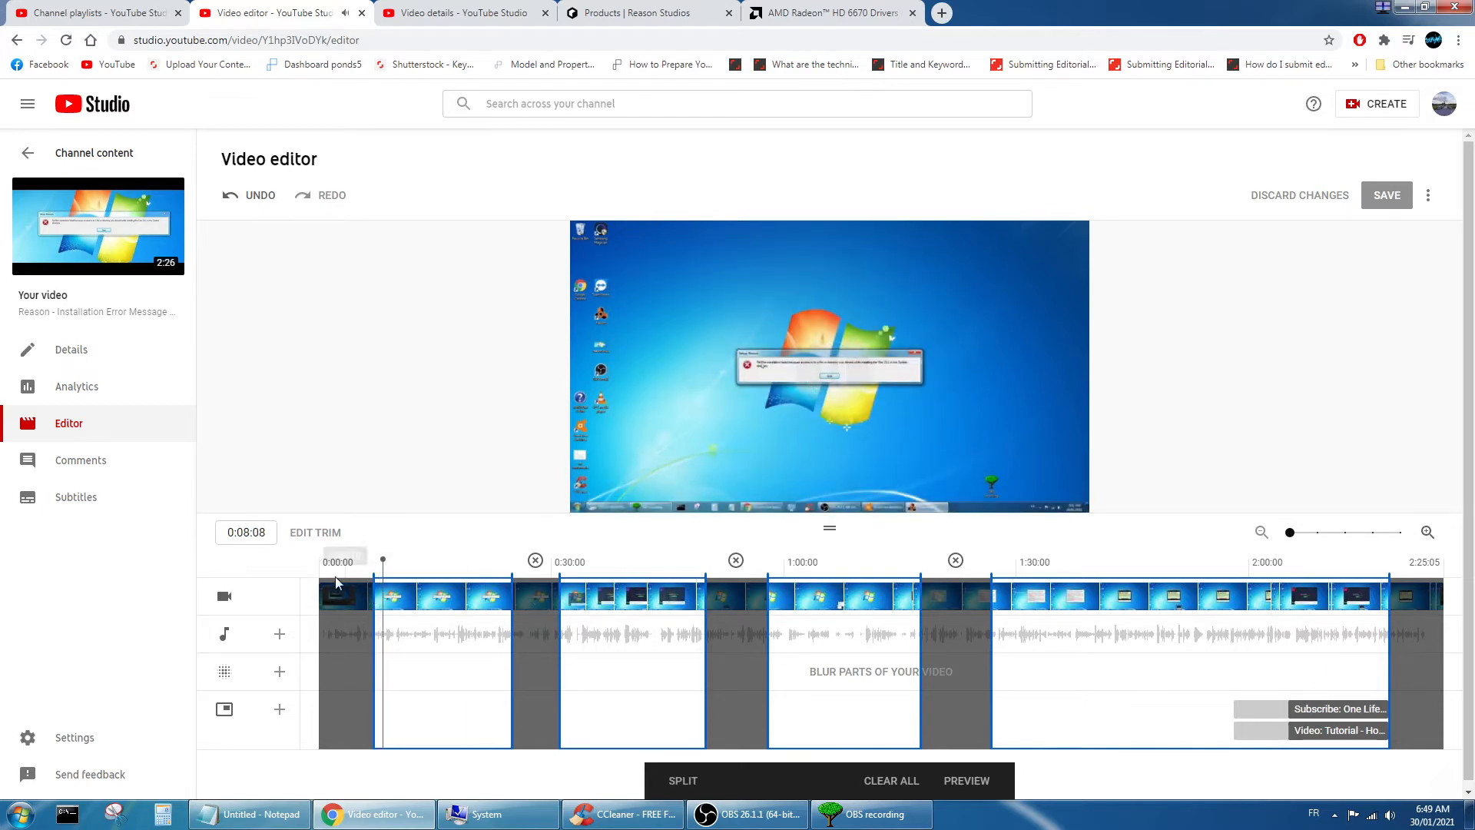
{"action": "left_click_drag", "start_coordinate": [380, 561], "coordinate": [363, 596]}
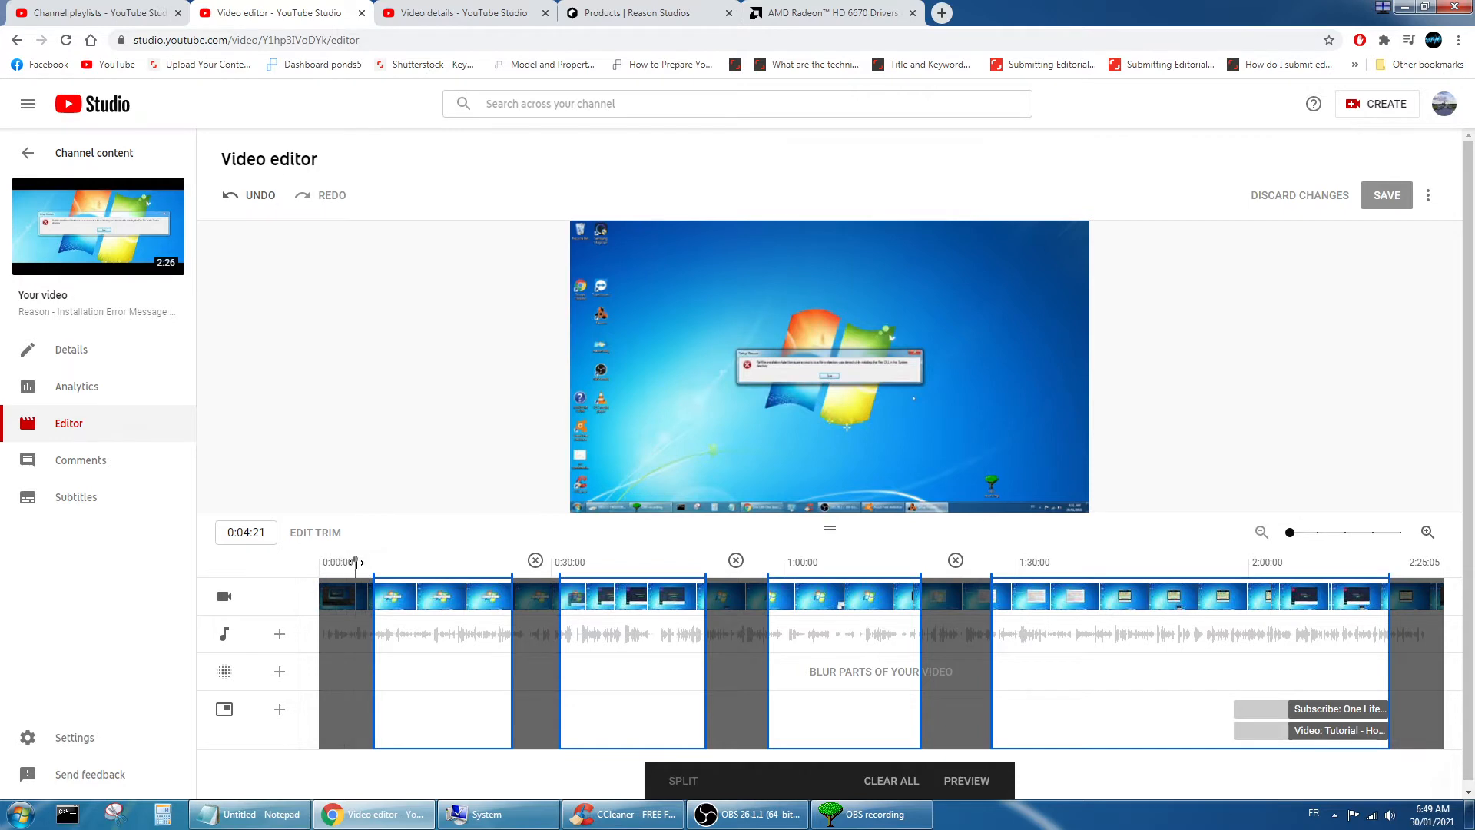
{"action": "left_click_drag", "start_coordinate": [356, 561], "coordinate": [307, 564]}
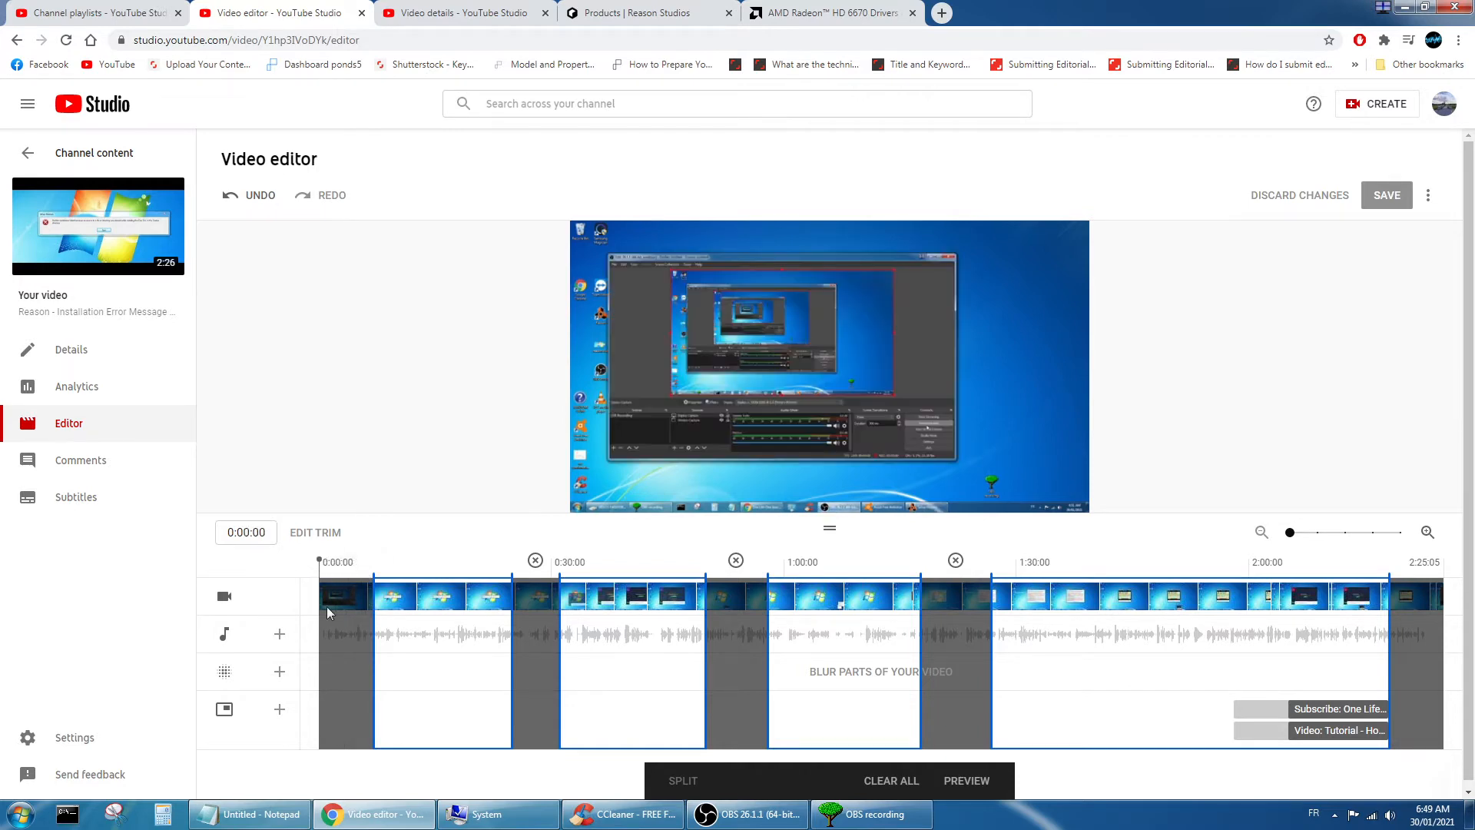
{"action": "left_click", "coordinate": [592, 500]}
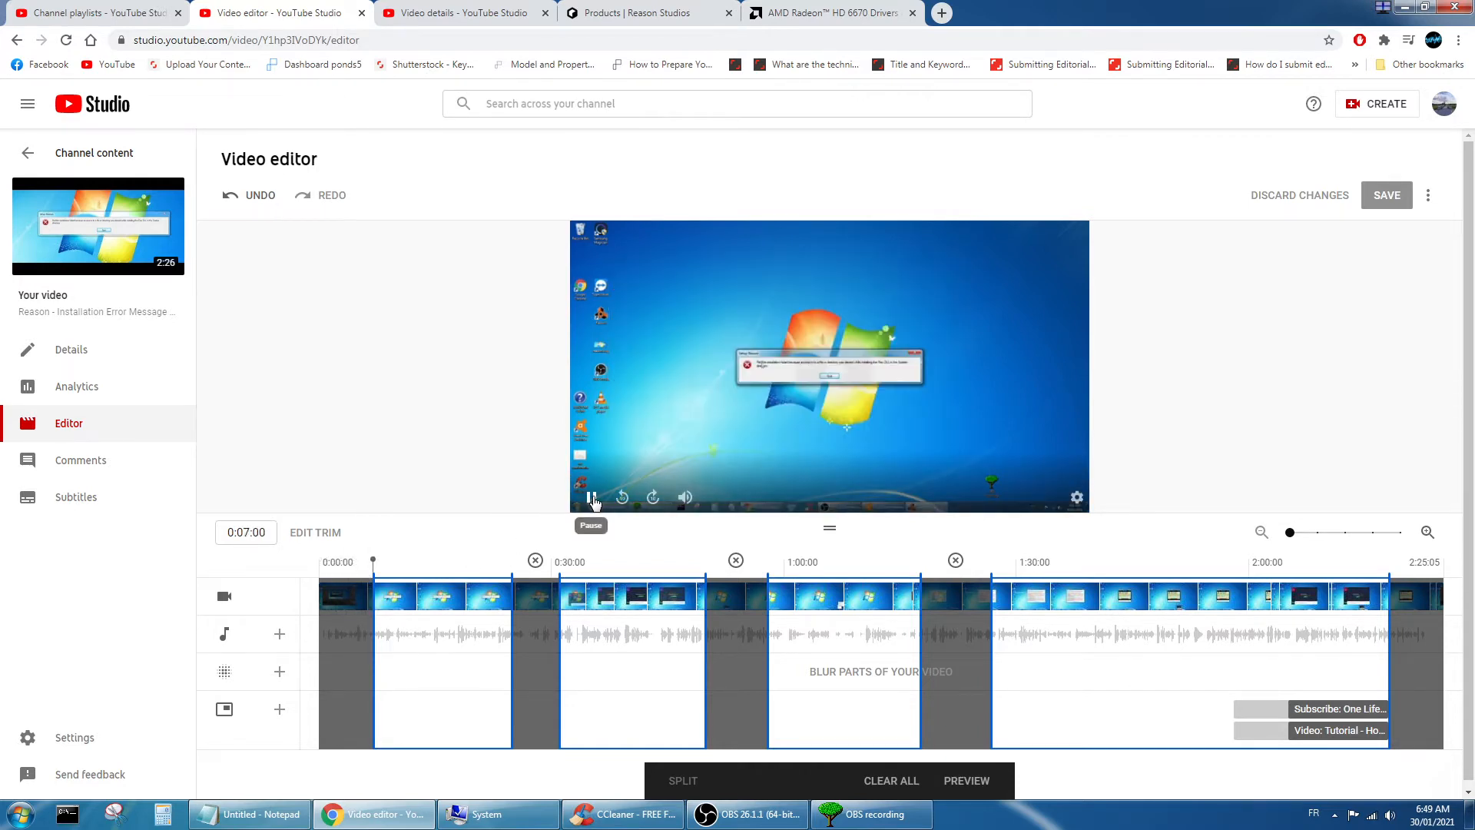
- Play the video from just before each of the three middle cuts to check the transitions
{"action": "left_click", "coordinate": [492, 562]}
{"action": "mouse_move", "coordinate": [712, 493]}
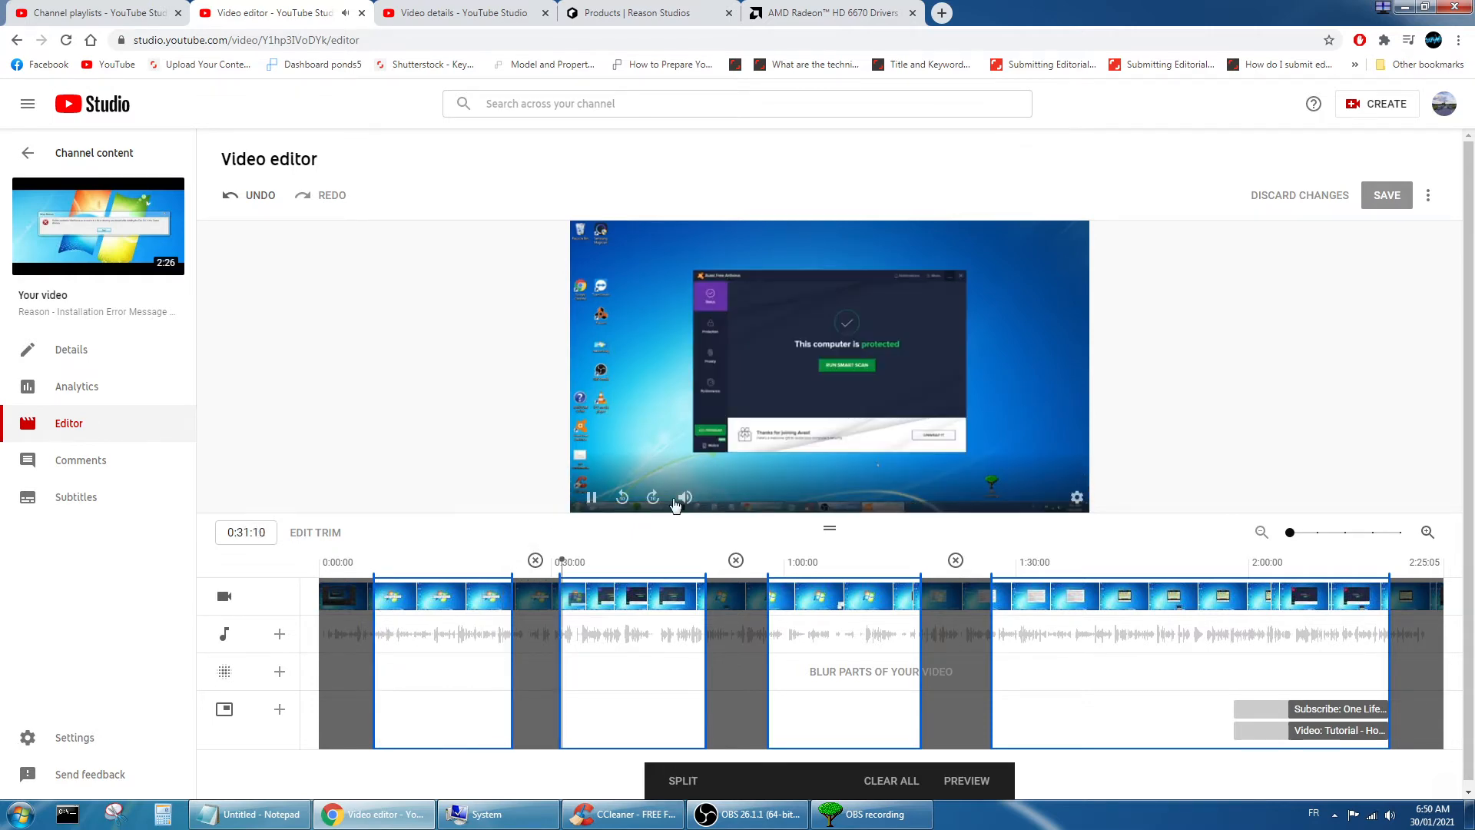
{"action": "left_click", "coordinate": [682, 562]}
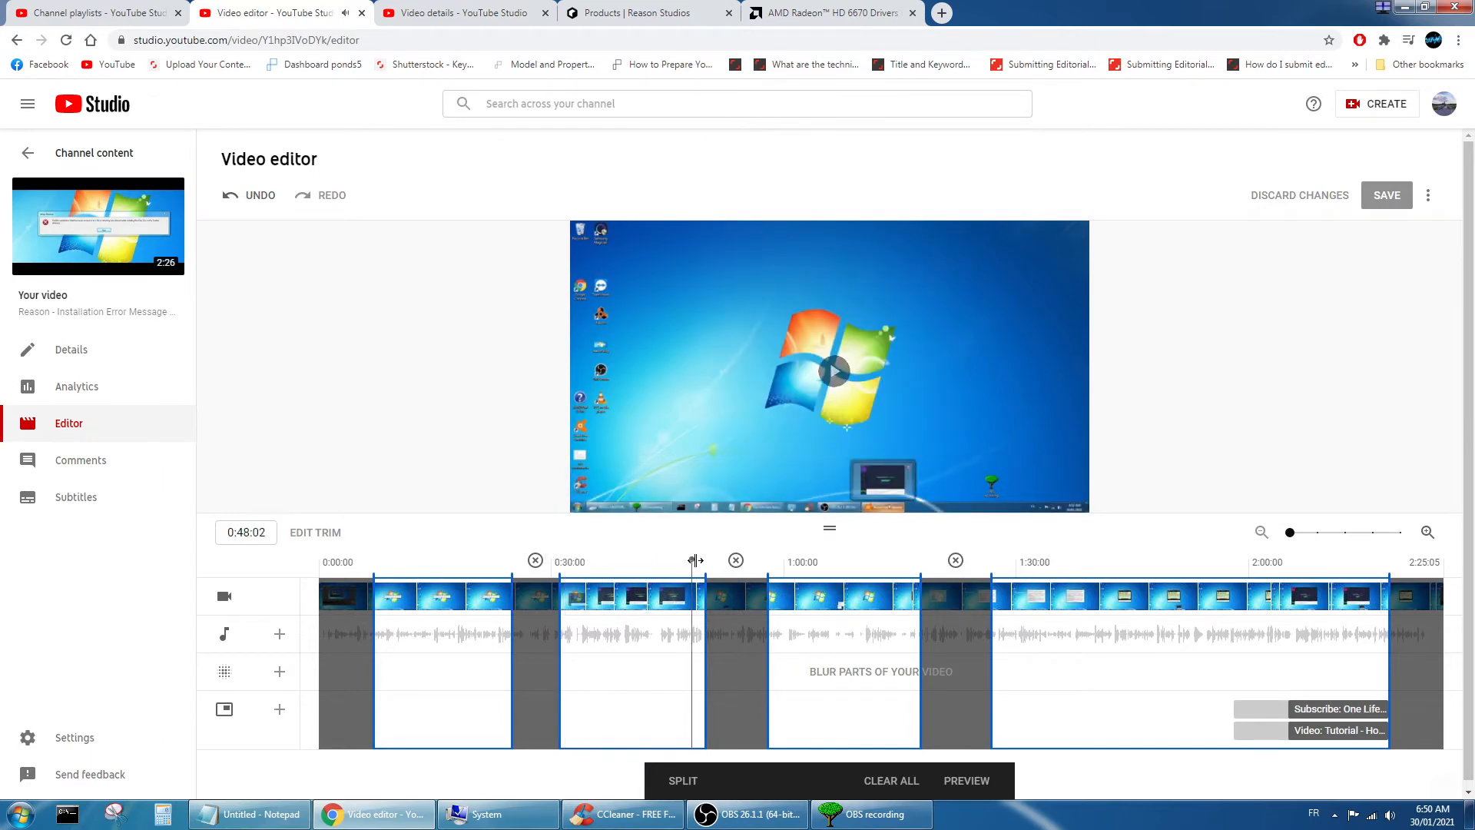
{"action": "mouse_move", "coordinate": [802, 497]}
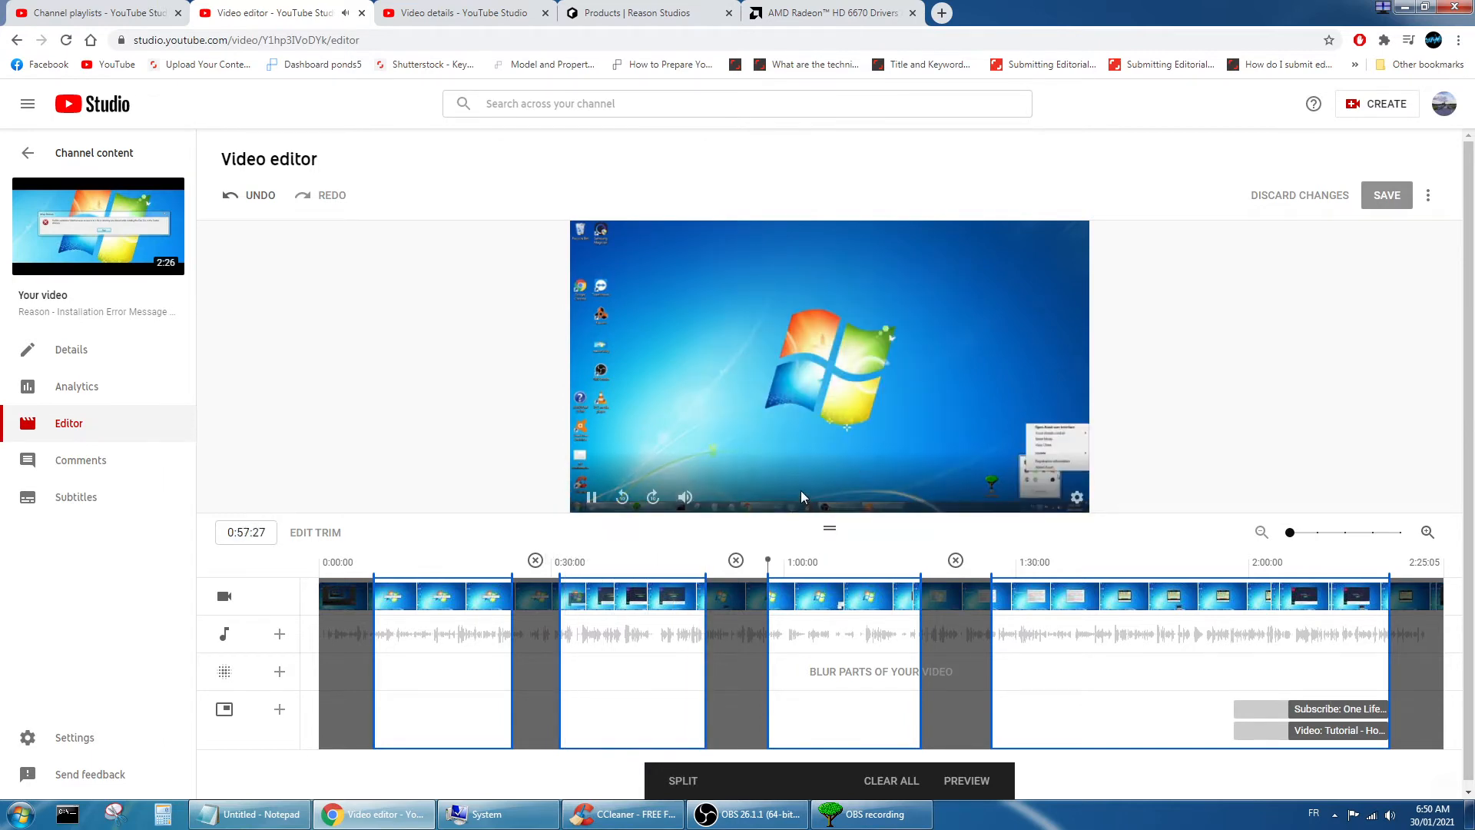
{"action": "left_click", "coordinate": [900, 562]}
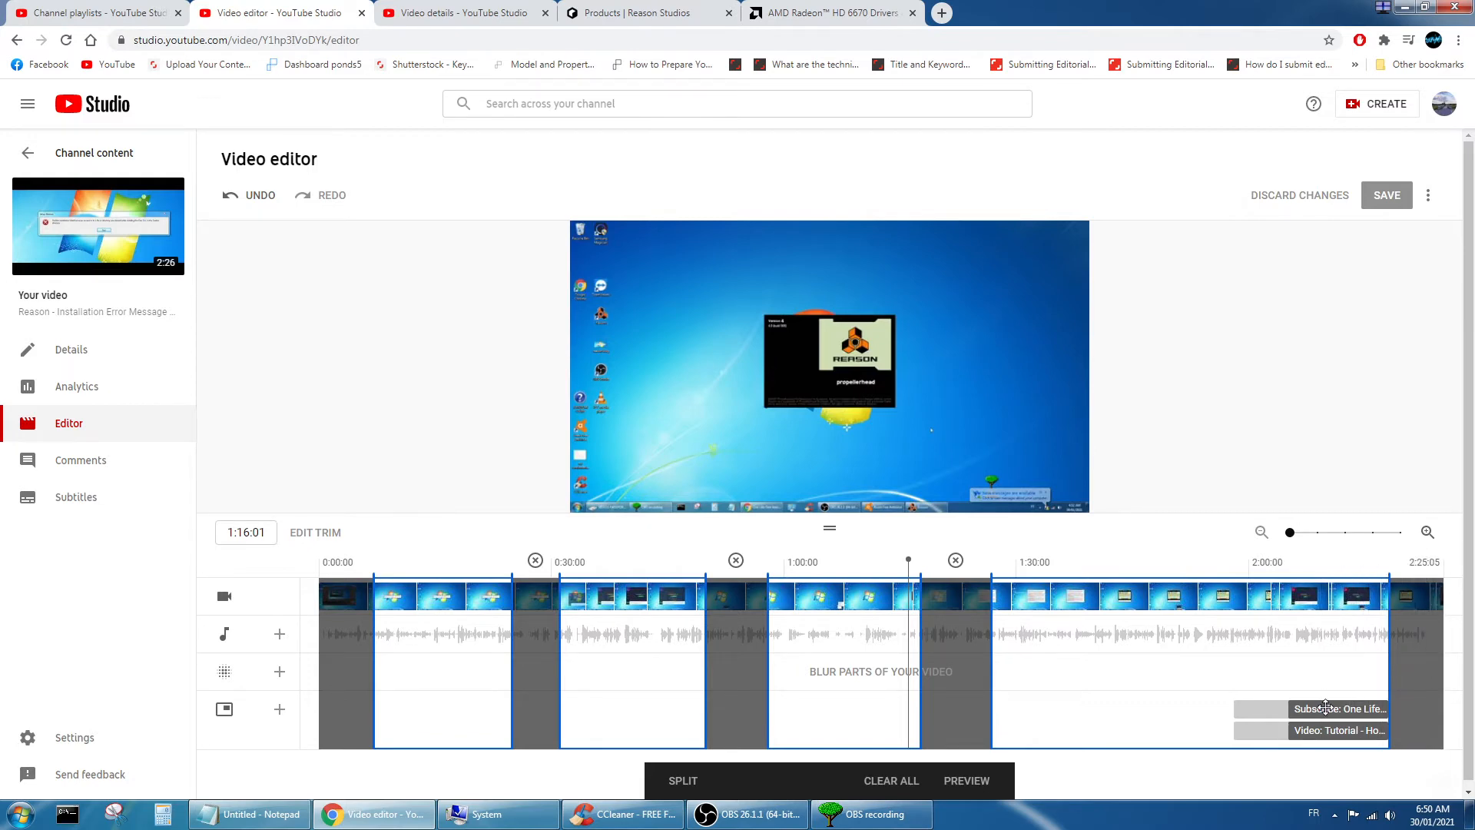
- Check the end-screen video element's placement against the trimmed ending, and reopen the trim to preview the cut video
{"action": "left_click_drag", "start_coordinate": [1325, 708], "coordinate": [1261, 708]}
{"action": "left_click", "coordinate": [1265, 739]}
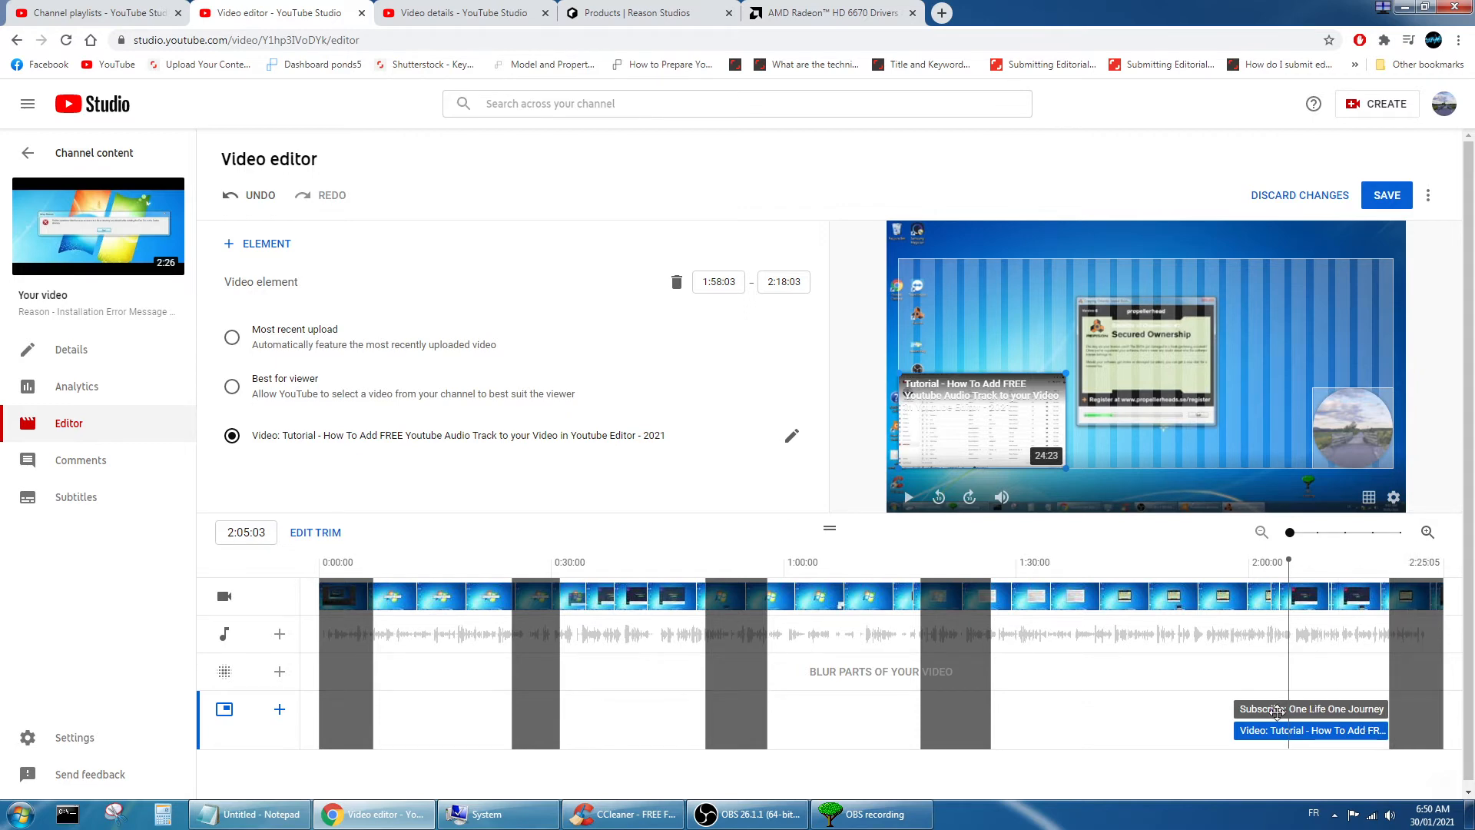
{"action": "left_click", "coordinate": [1210, 566]}
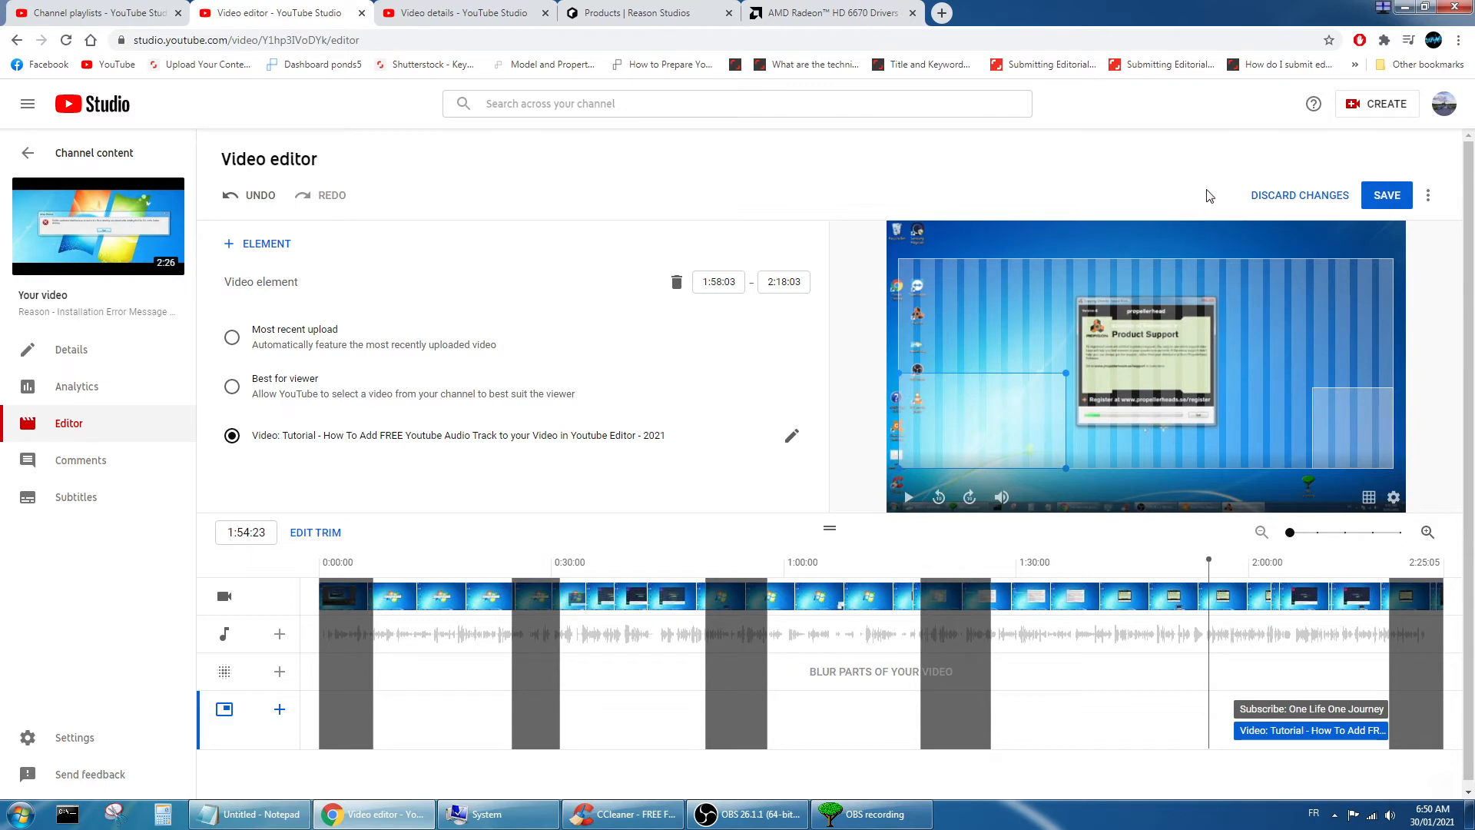
{"action": "left_click", "coordinate": [312, 534]}
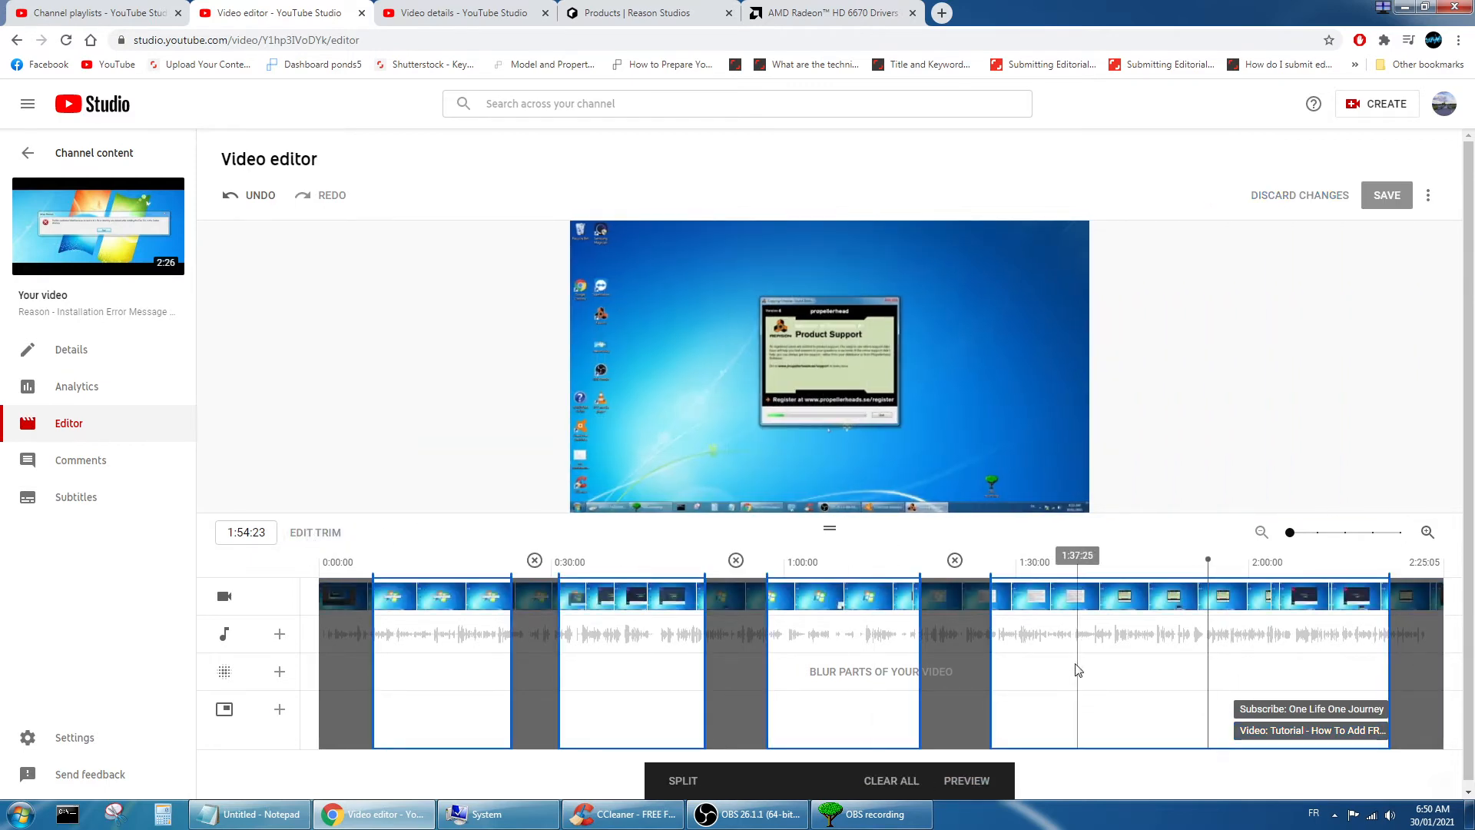
{"action": "left_click", "coordinate": [968, 782]}
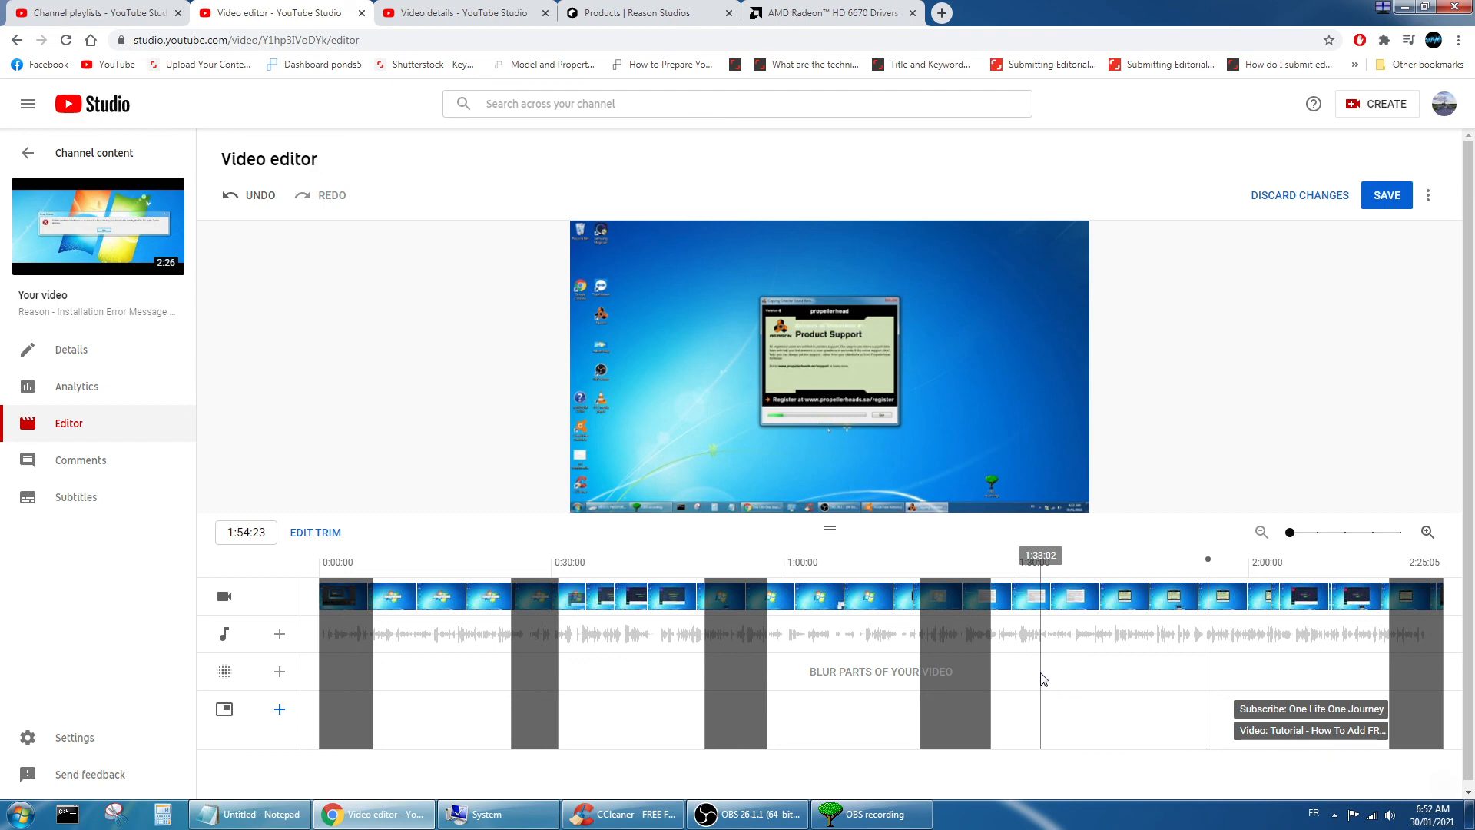
{"action": "left_click", "coordinate": [748, 814]}
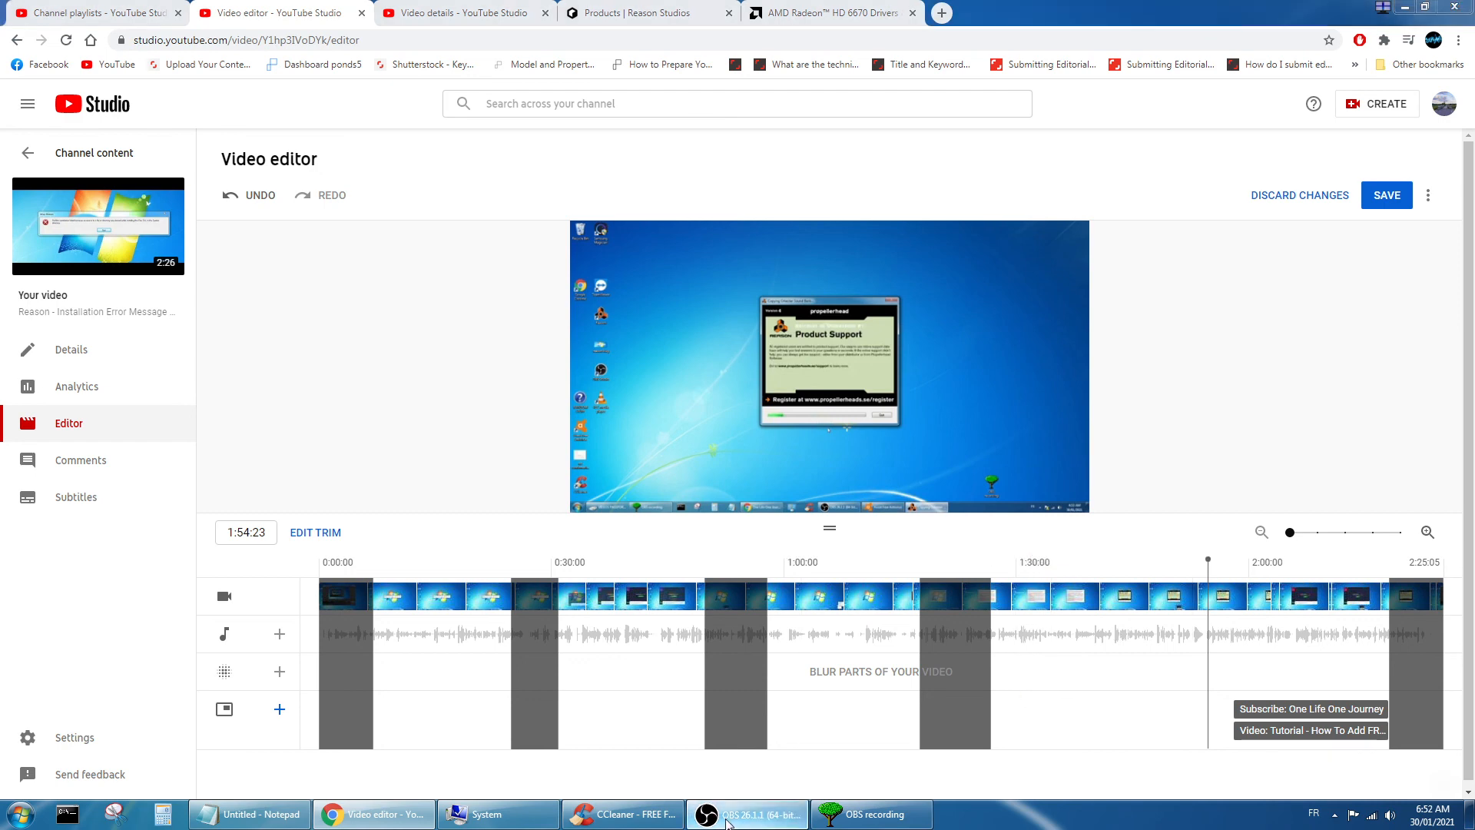